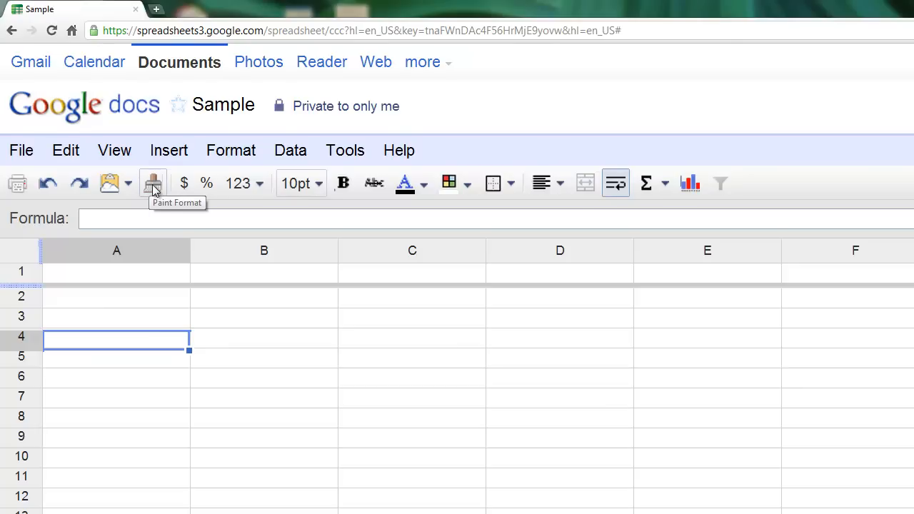
Enter 56 in B3, 76 in B4 and 876 in B5
left_click(106, 317)
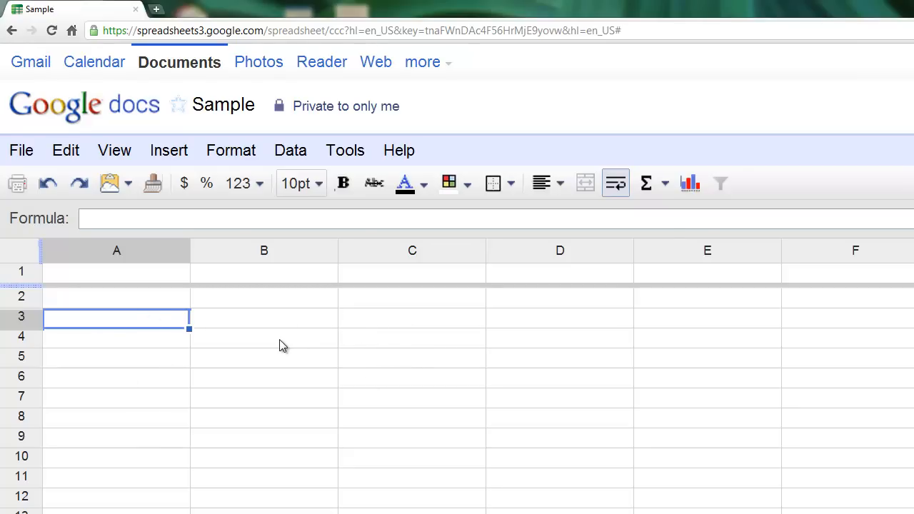
left_click(207, 321)
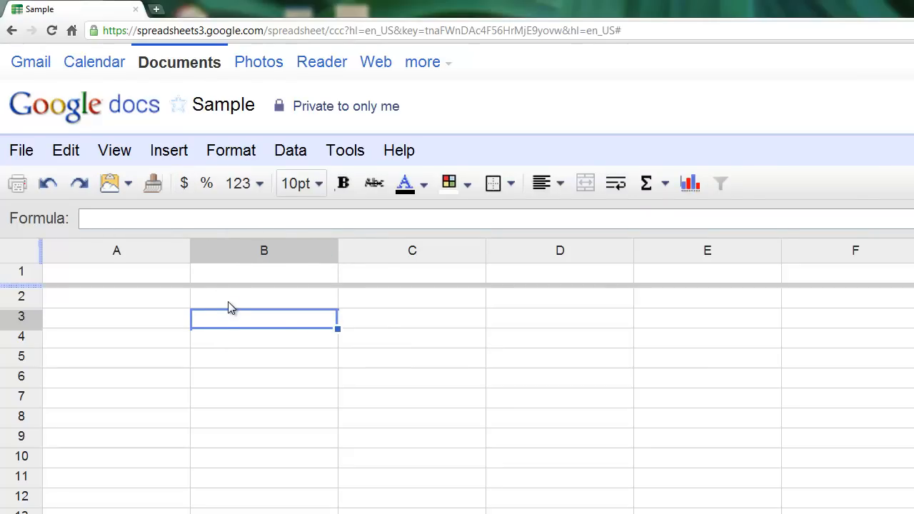
type("56")
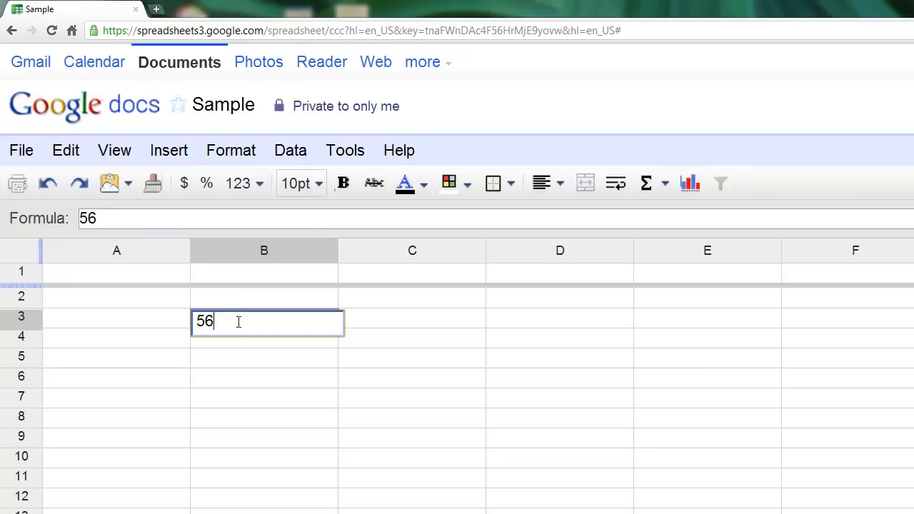
mouse_move(241, 336)
left_mouse_down()
mouse_move(241, 351)
mouse_move(234, 338)
left_mouse_up()
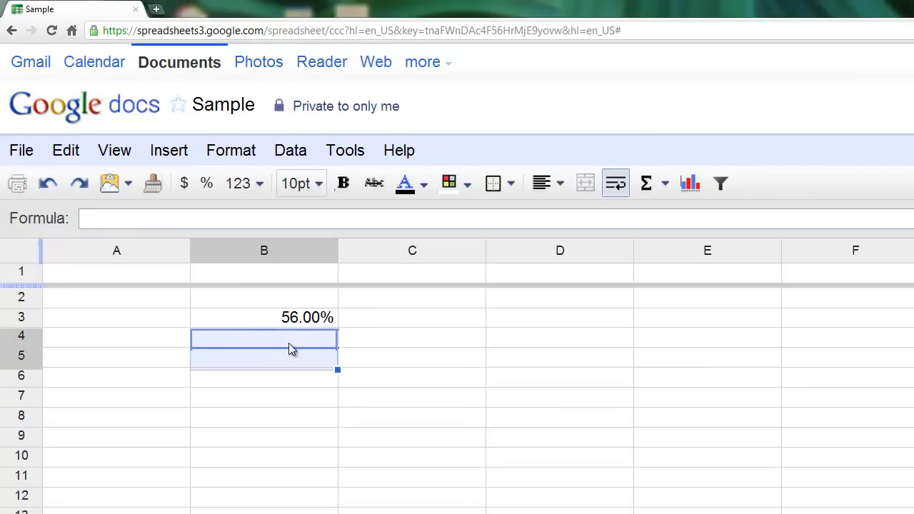
type("76")
left_click(293, 382)
left_click(304, 360)
type("876")
left_click(304, 375)
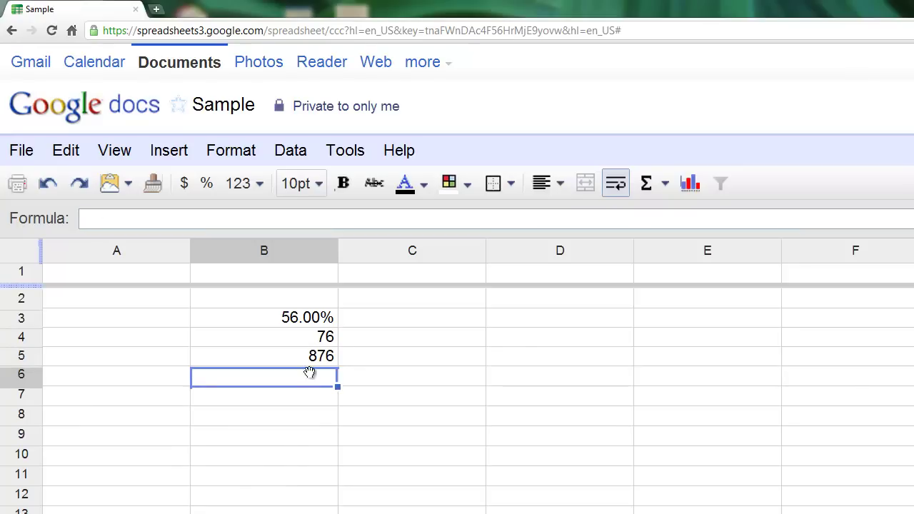
Select the three numbers in B3:B5 ready for formatting
left_click(305, 321)
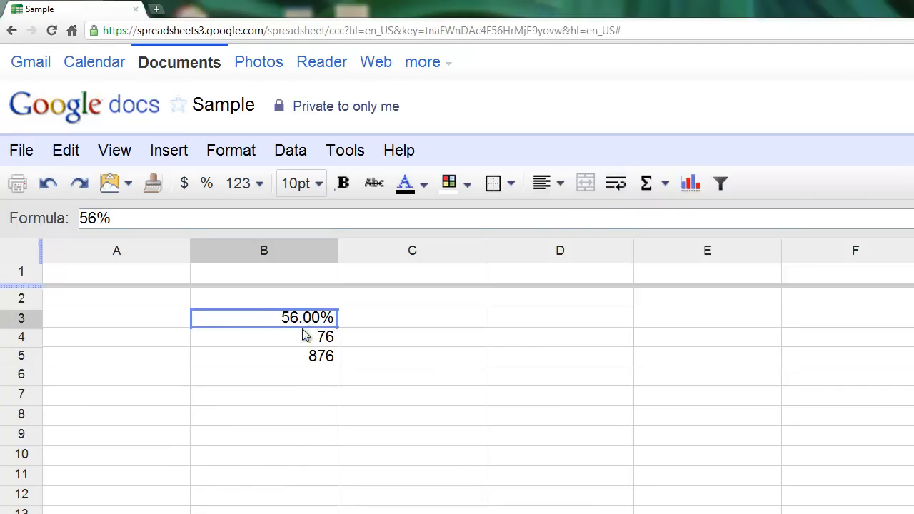
left_click_drag(306, 321, 284, 343)
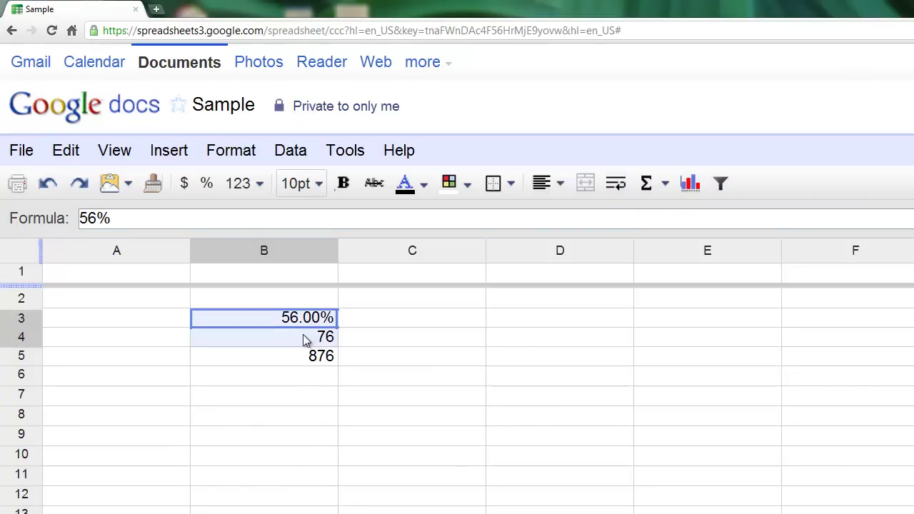
Format B3:B5 as currency, then as percentages, leaving the More formats list unchanged
left_click(186, 184)
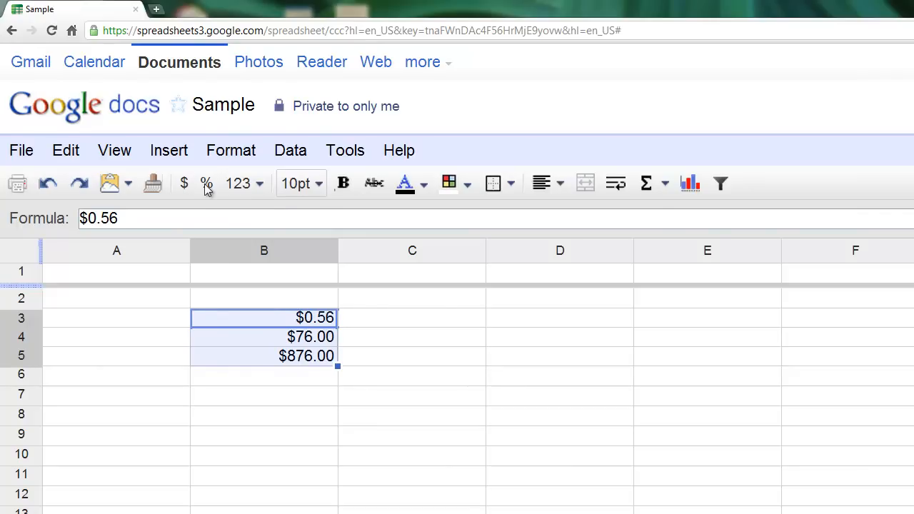
left_click(206, 184)
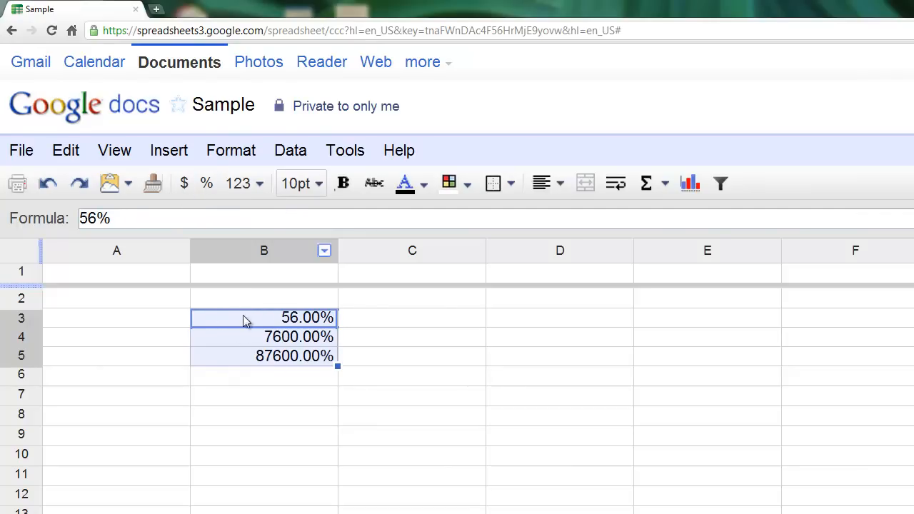
left_click(247, 190)
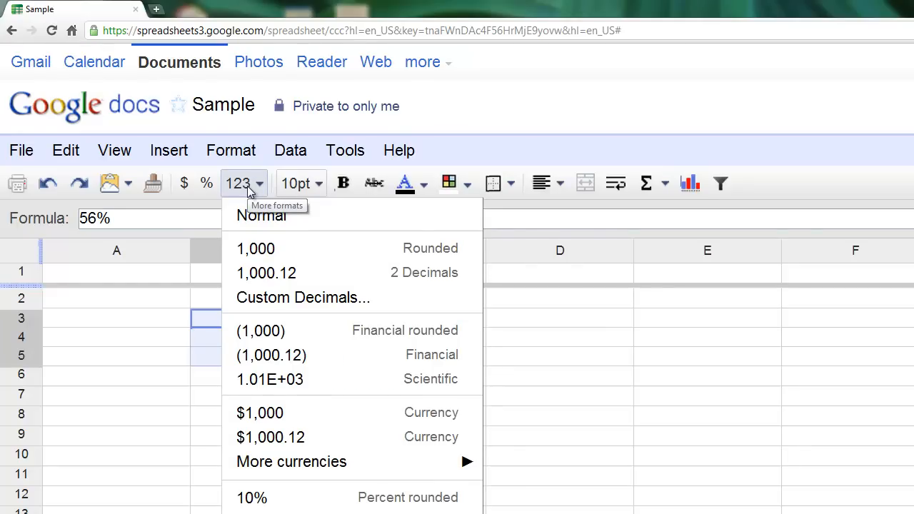
left_click(247, 185)
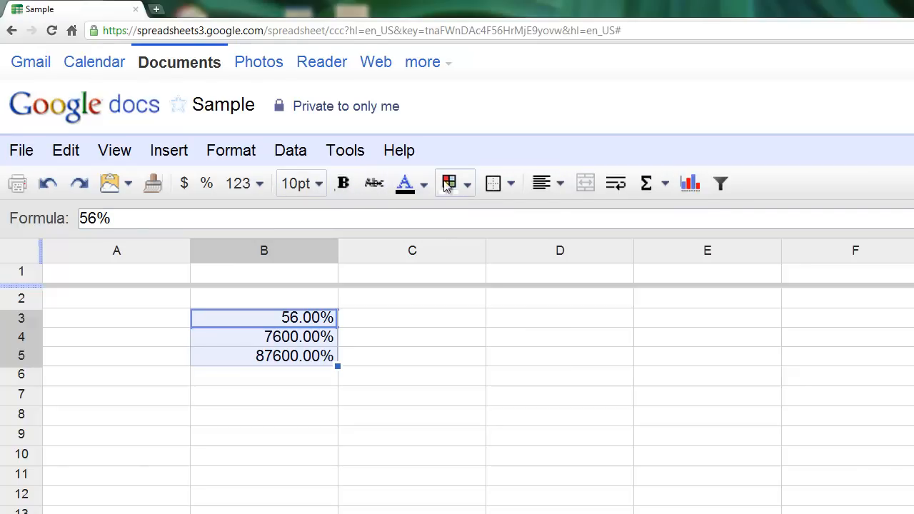
Fill B3:B5 with a green background colour
left_click(465, 186)
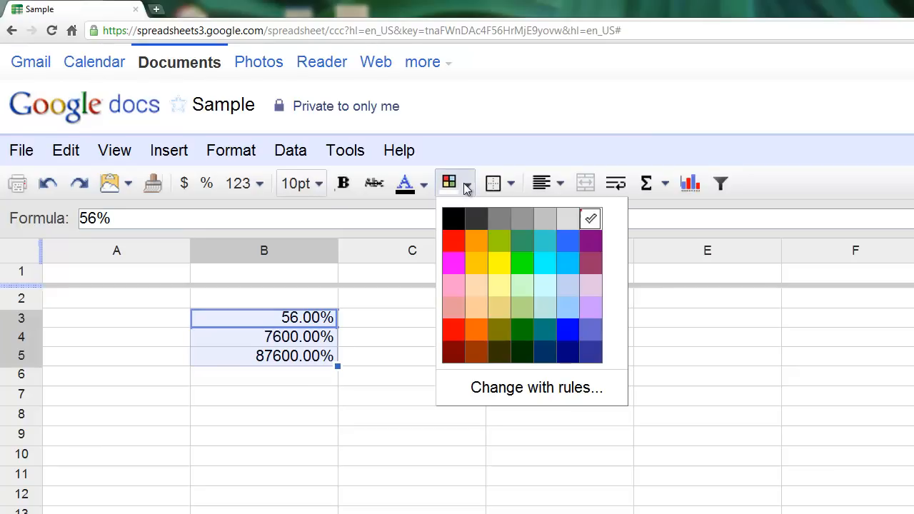
left_click(525, 264)
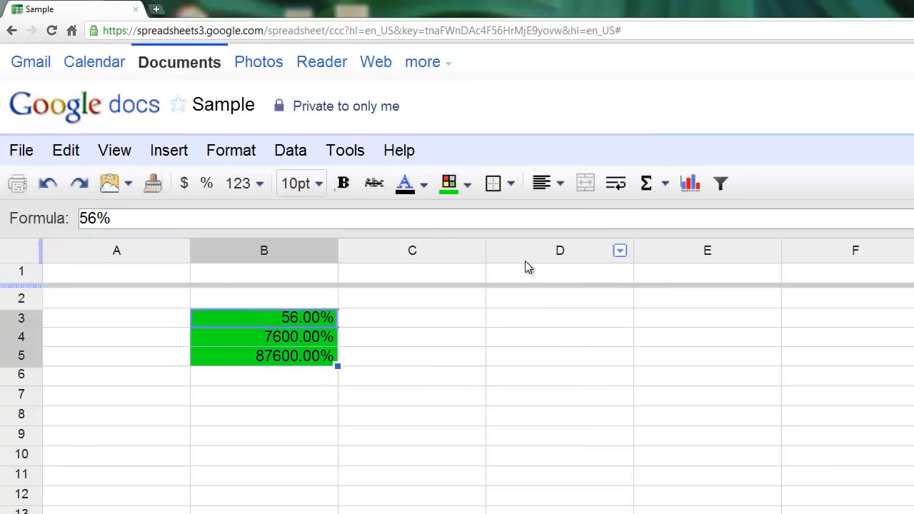
Apply all borders to the selected block B3:C5
left_click(417, 342)
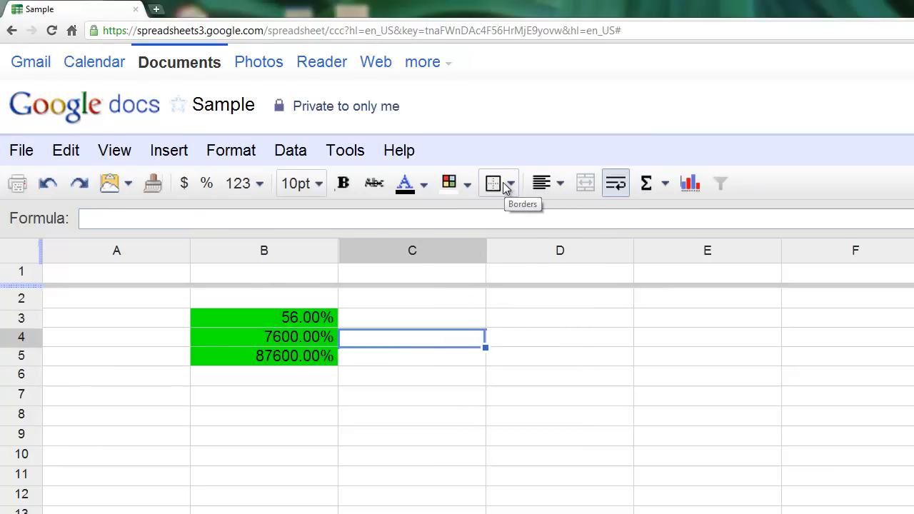
left_click_drag(304, 312, 407, 363)
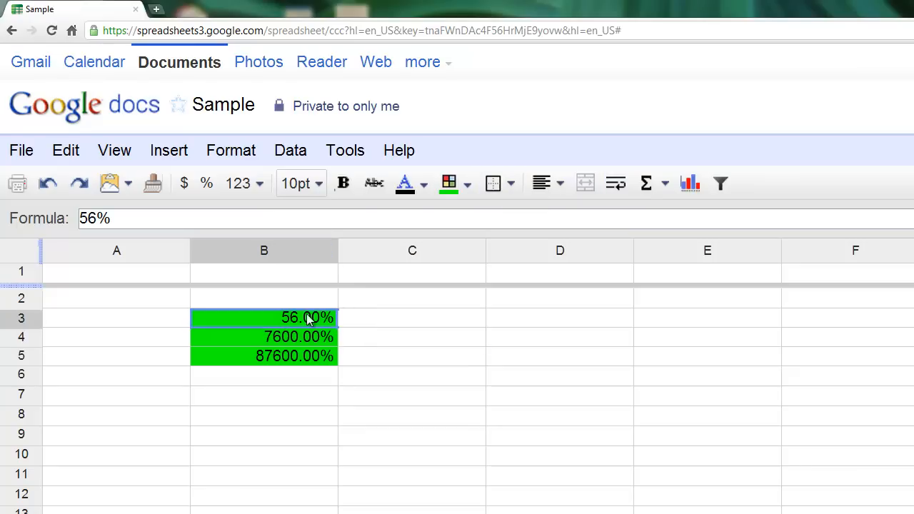
left_click(510, 184)
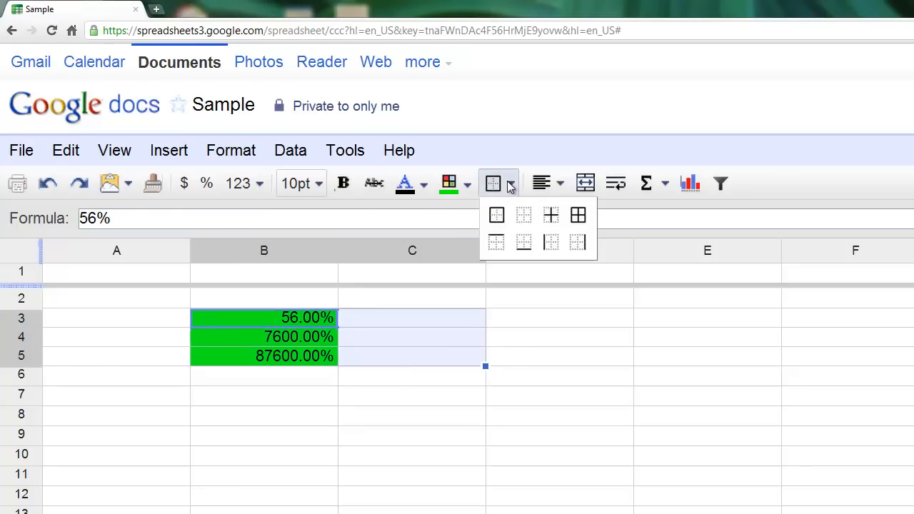
left_click(577, 212)
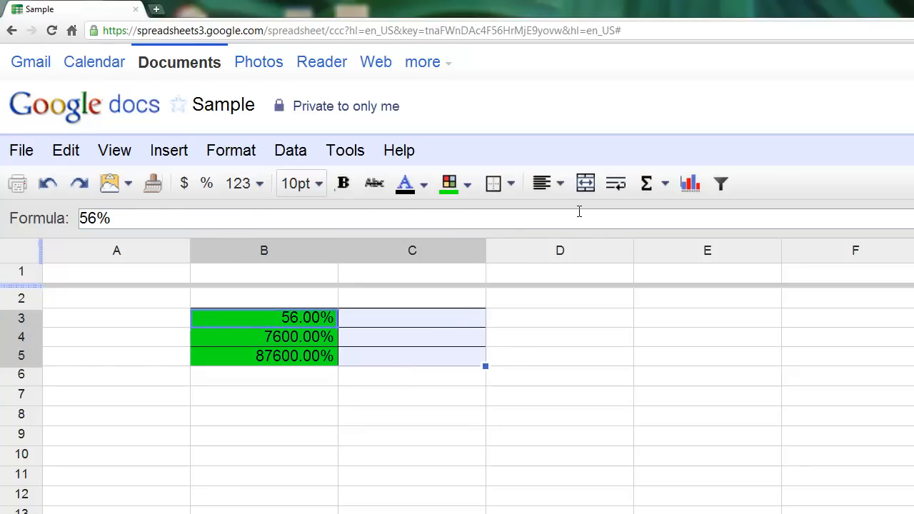
left_click(386, 394)
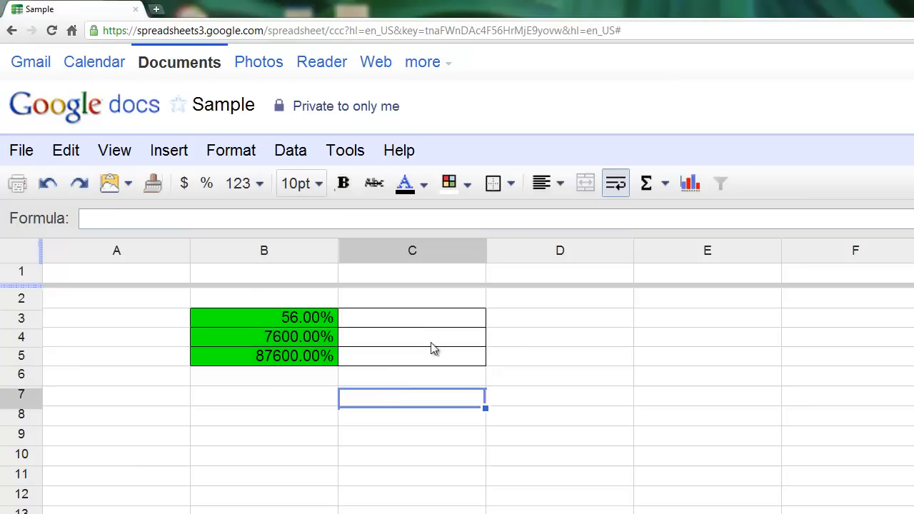
Try left and right alignment on B3:B5, then leave the percentages centred
left_click(297, 318)
left_click_drag(307, 340, 322, 353)
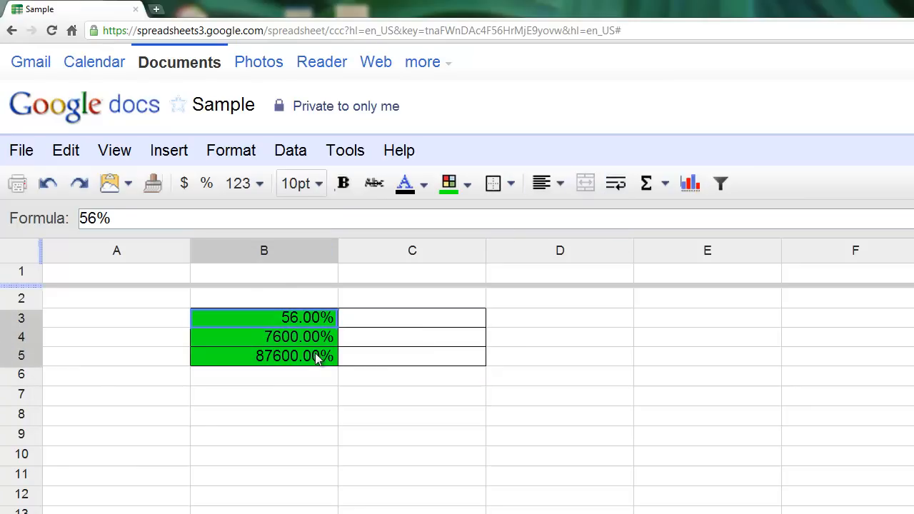
left_click(558, 184)
left_click(547, 213)
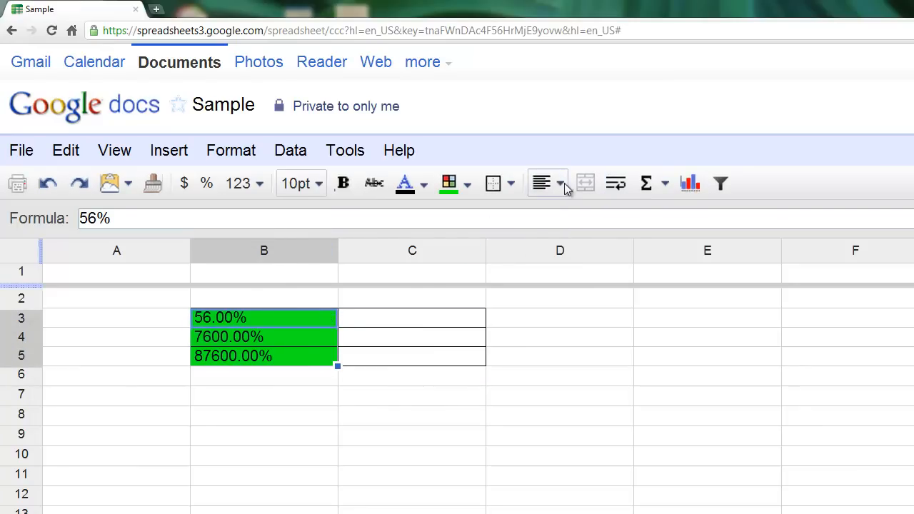
left_click(560, 184)
left_click(596, 212)
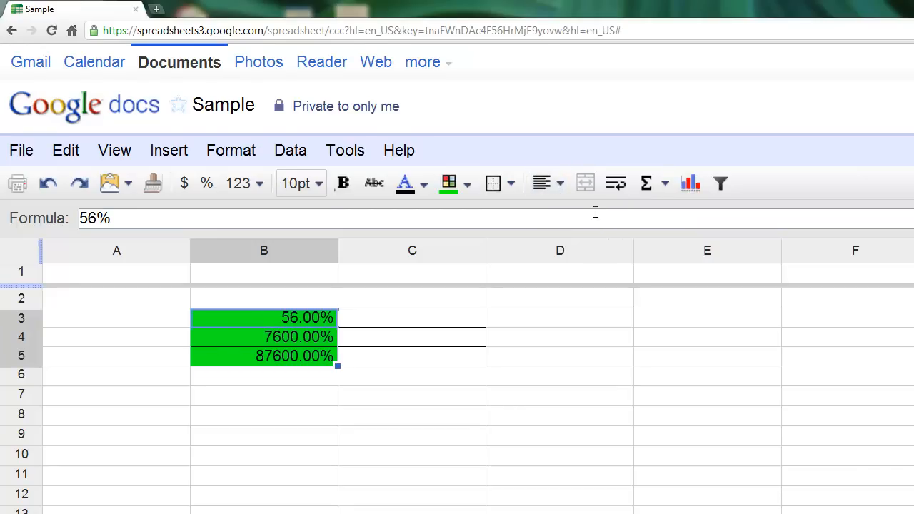
left_click(554, 184)
left_click(570, 213)
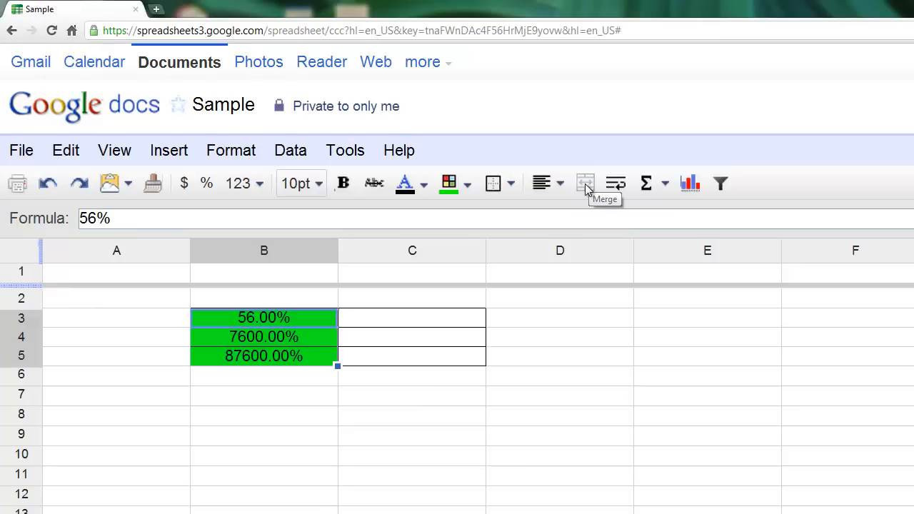
Merge B3 and C3 into one green cell showing 56.00%
left_click(428, 318)
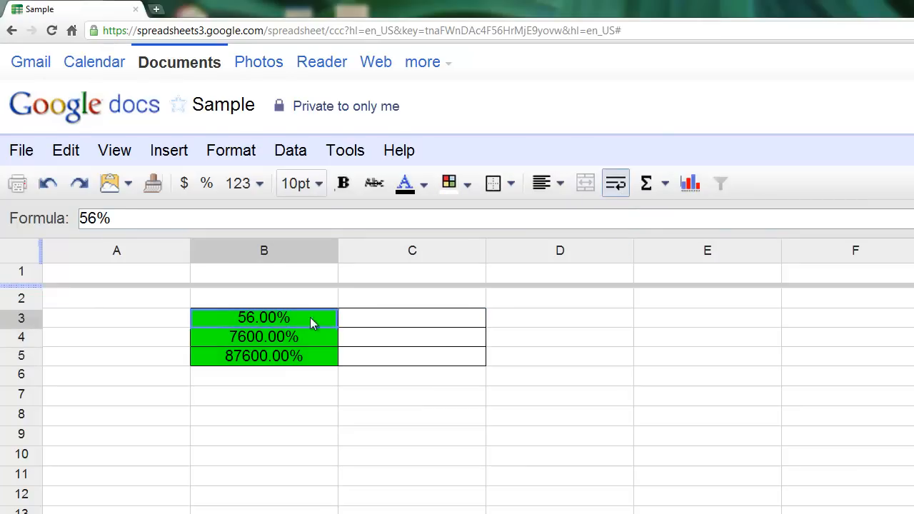
left_click_drag(336, 322, 373, 320)
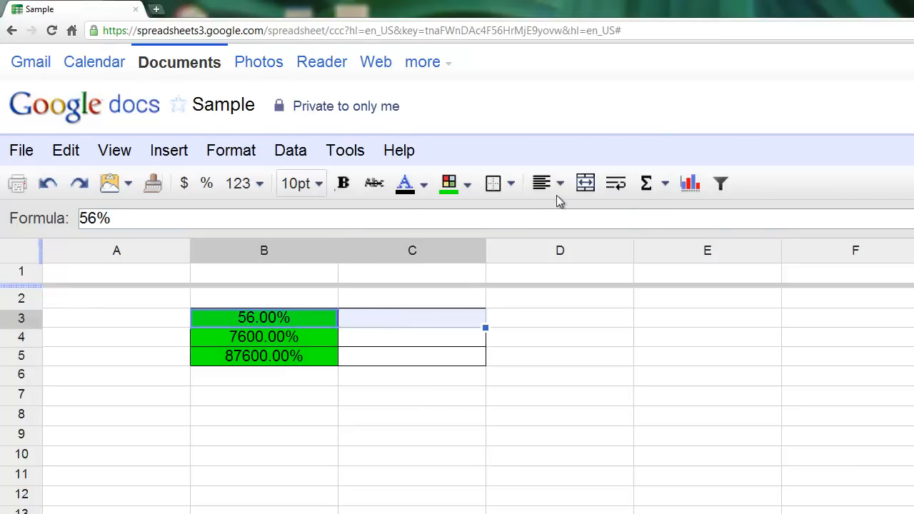
left_click(586, 183)
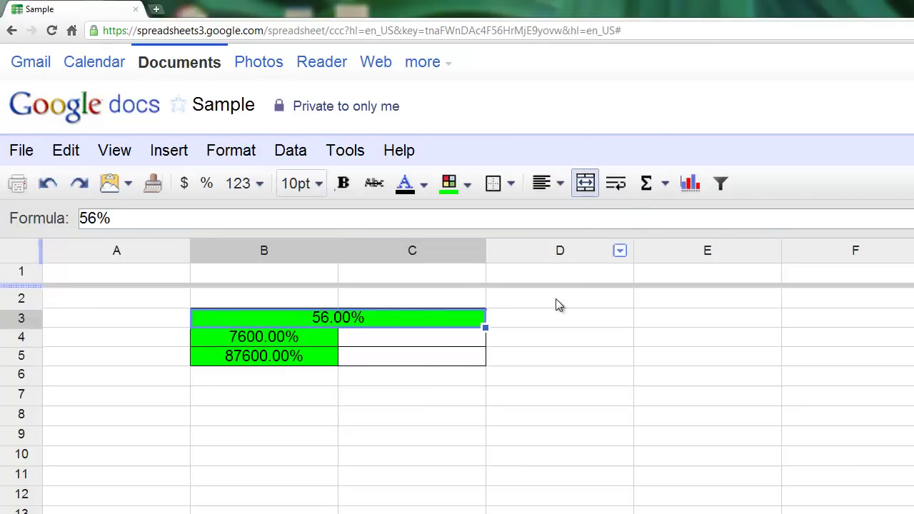
left_click(404, 360)
left_click(387, 319)
left_click(658, 185)
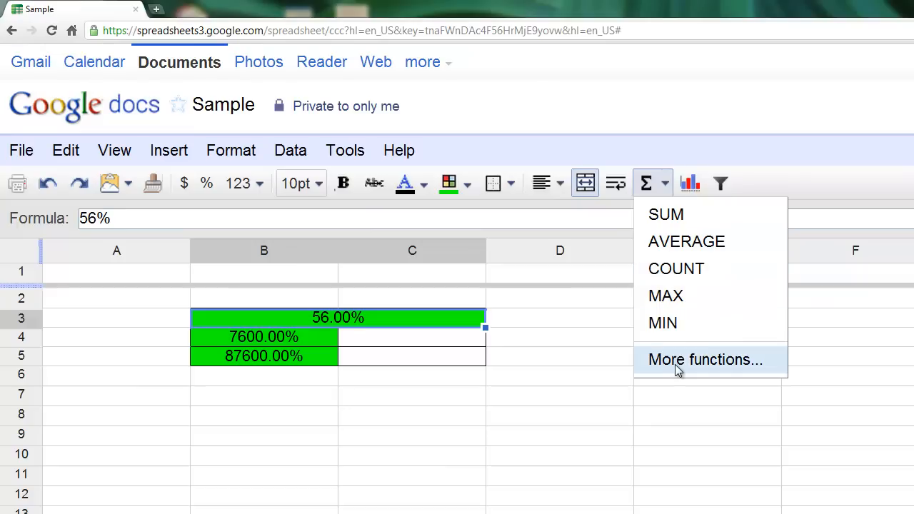
left_click(660, 151)
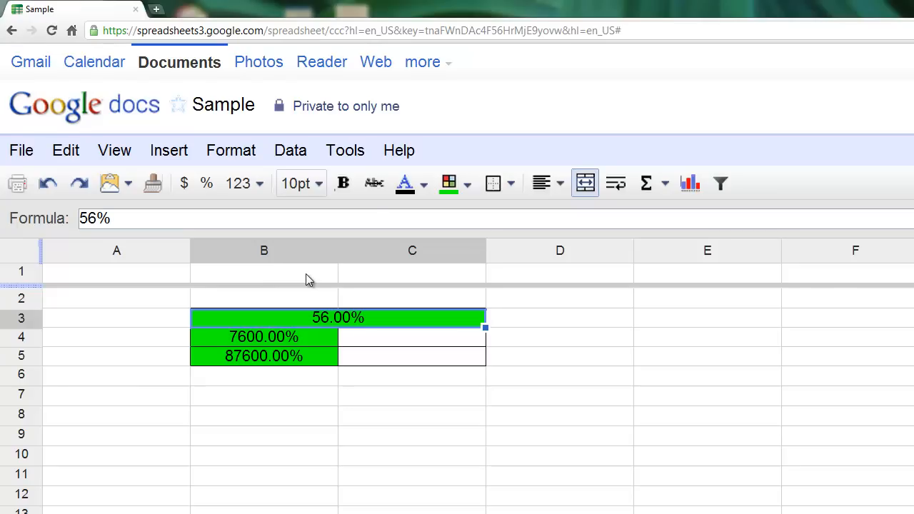
left_click(242, 276)
left_click(343, 274)
left_click(269, 273)
left_click(368, 275)
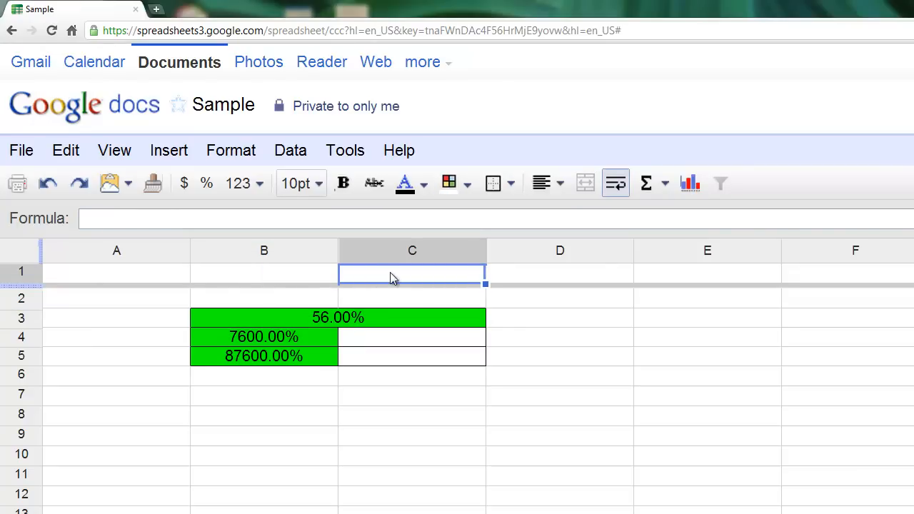
left_click(502, 275)
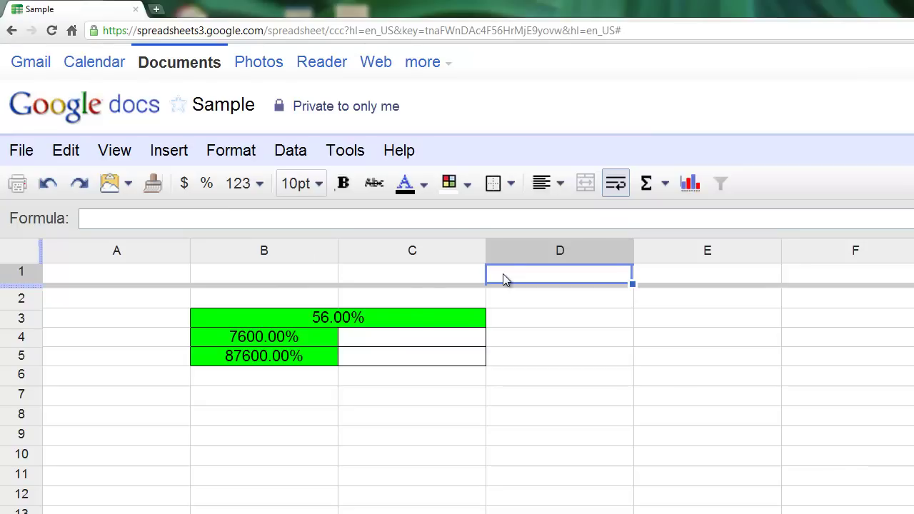
left_click(439, 278)
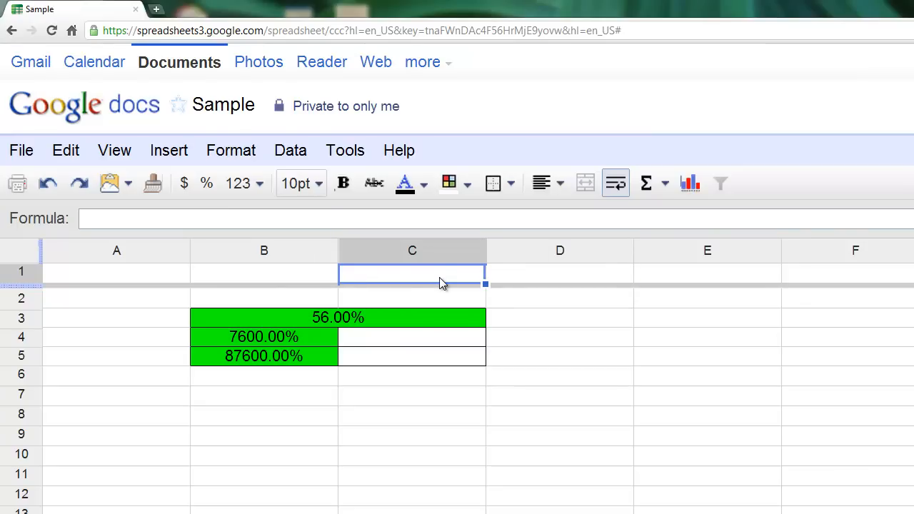